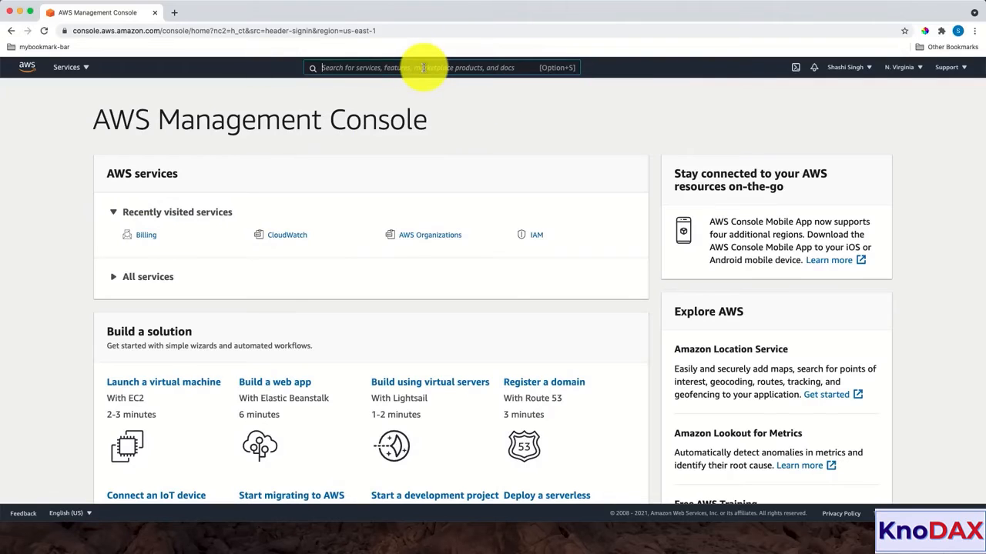
Step: Search for Billing and open the Billing & Cost Management Dashboard
{"action": "type", "text": "Billing"}
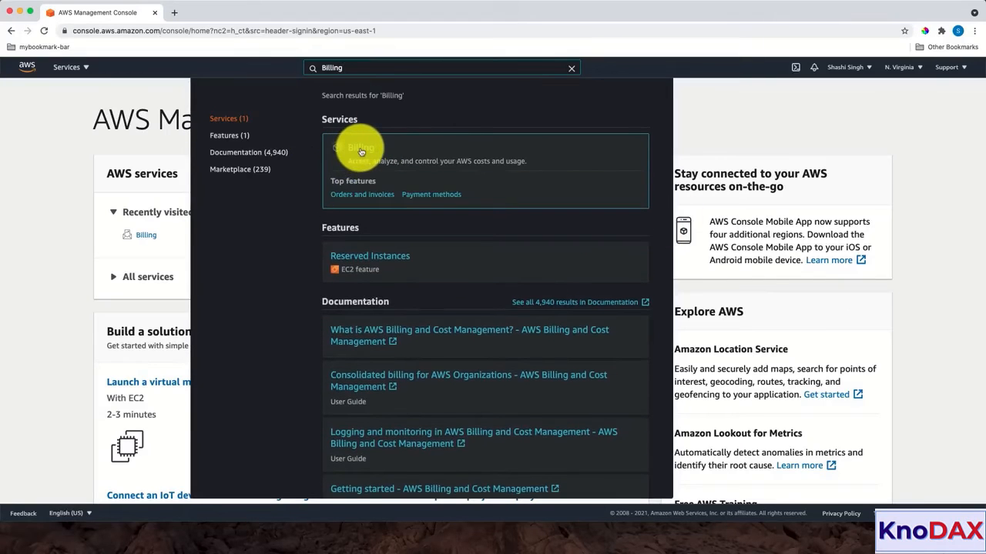
{"action": "left_click", "coordinate": [362, 152]}
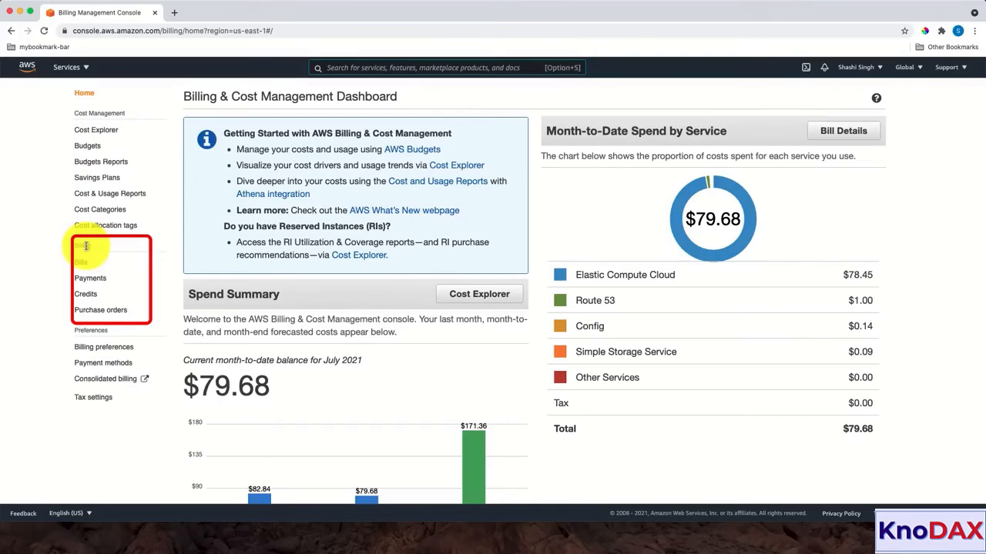
Step: Open Billing preferences to check the Free Tier and billing alert settings
{"action": "left_click", "coordinate": [109, 348]}
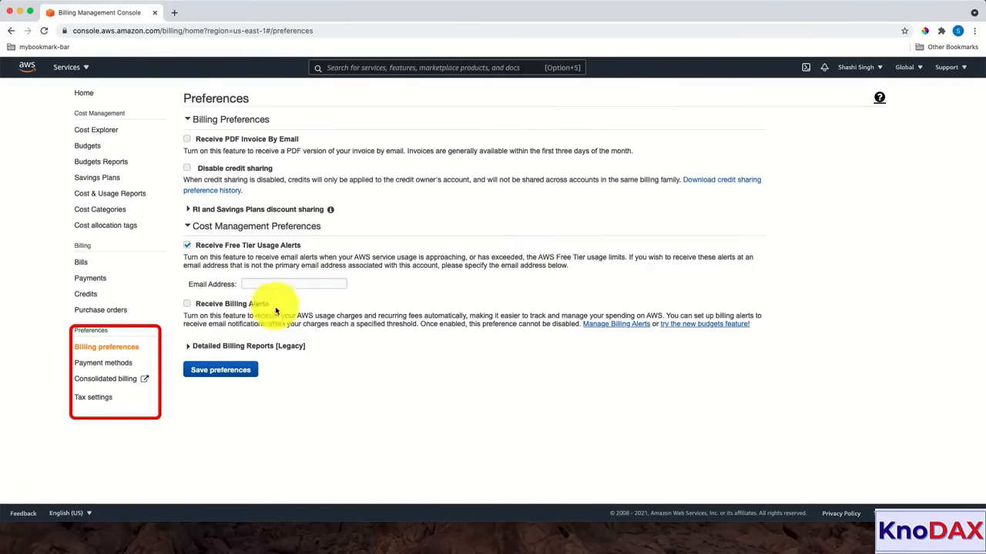
Step: Look at the account's payment methods, then go to AWS Budgets
{"action": "left_click", "coordinate": [106, 367]}
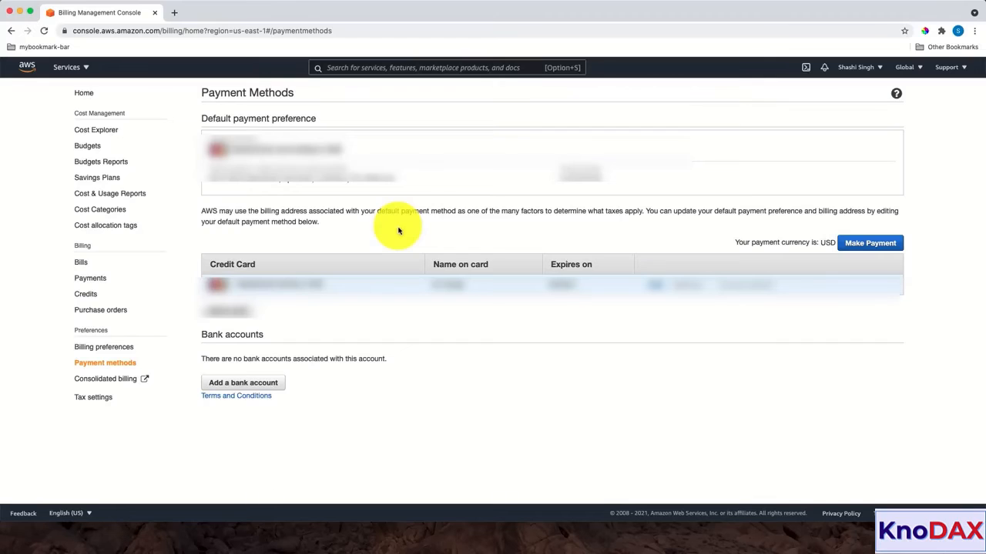
{"action": "left_click", "coordinate": [85, 148]}
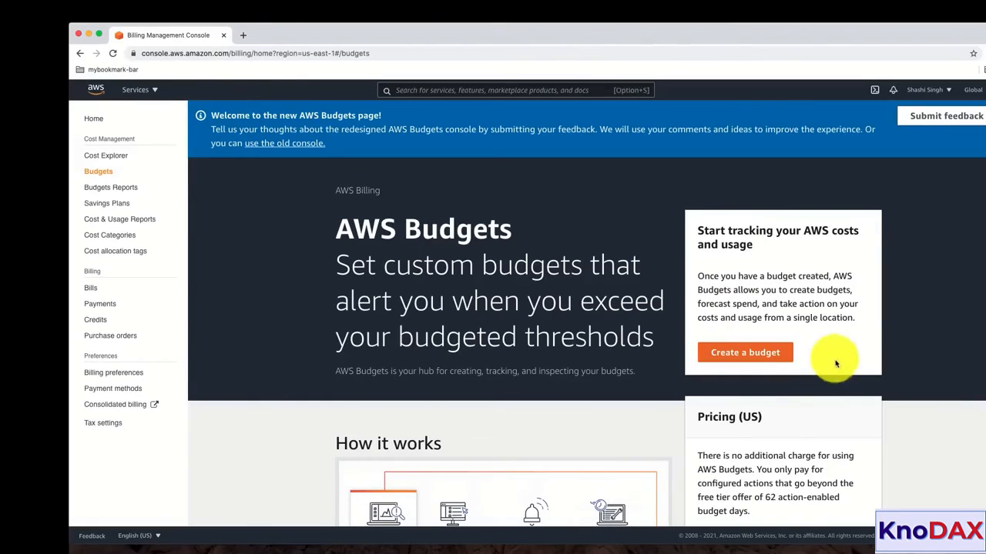
Step: Start a new budget using the Cost budget type
{"action": "left_click", "coordinate": [751, 357]}
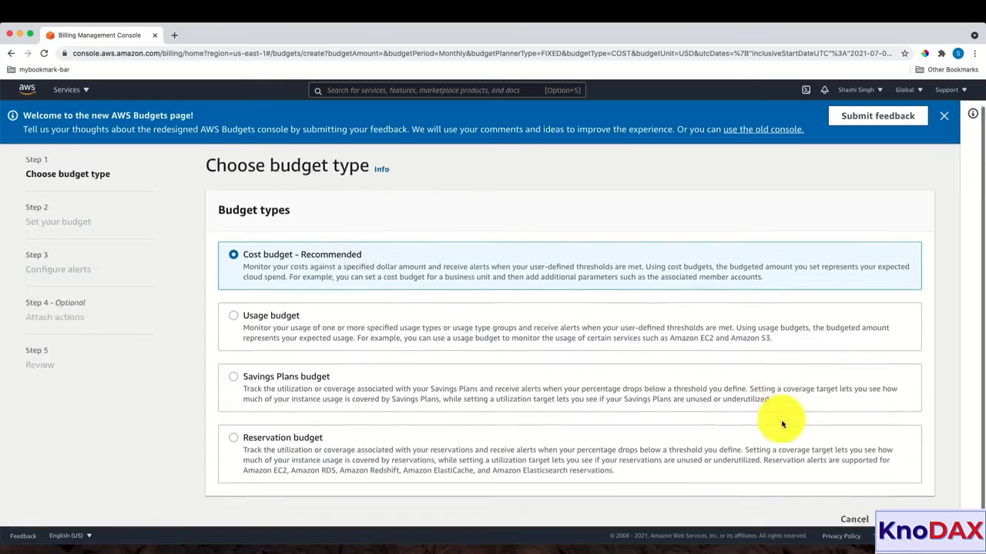
{"action": "scroll", "coordinate": [843, 422], "scroll_direction": "down", "scroll_amount": 1}
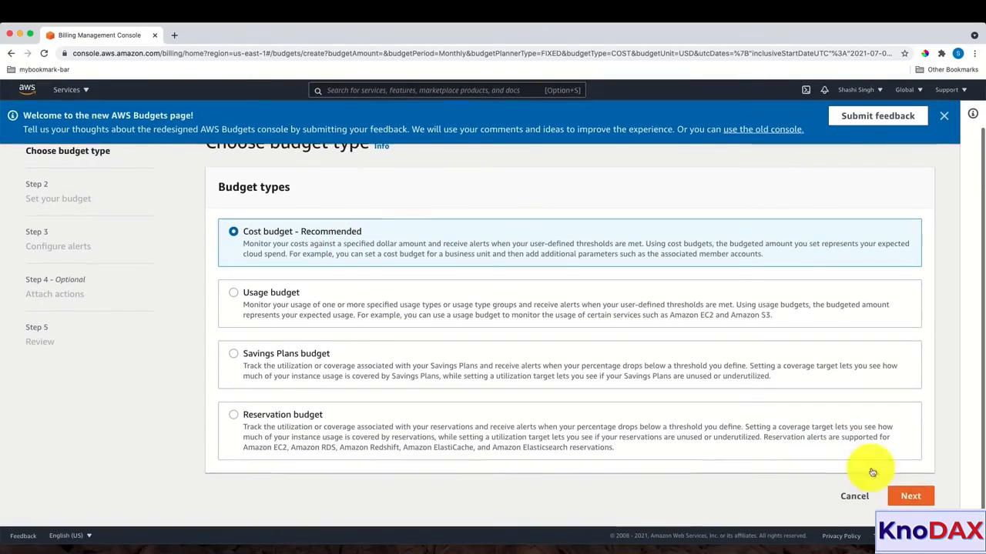
{"action": "left_click", "coordinate": [916, 502]}
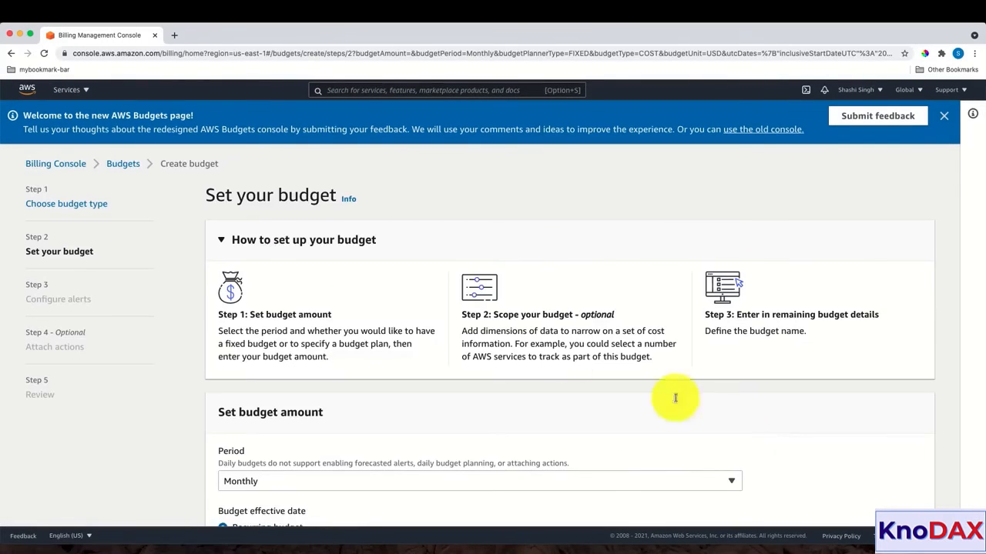
{"action": "scroll", "coordinate": [436, 321], "scroll_direction": "down", "scroll_amount": 3}
Step: Set the budget period to Annually and make it an expiring 2021 budget
{"action": "left_click", "coordinate": [396, 277]}
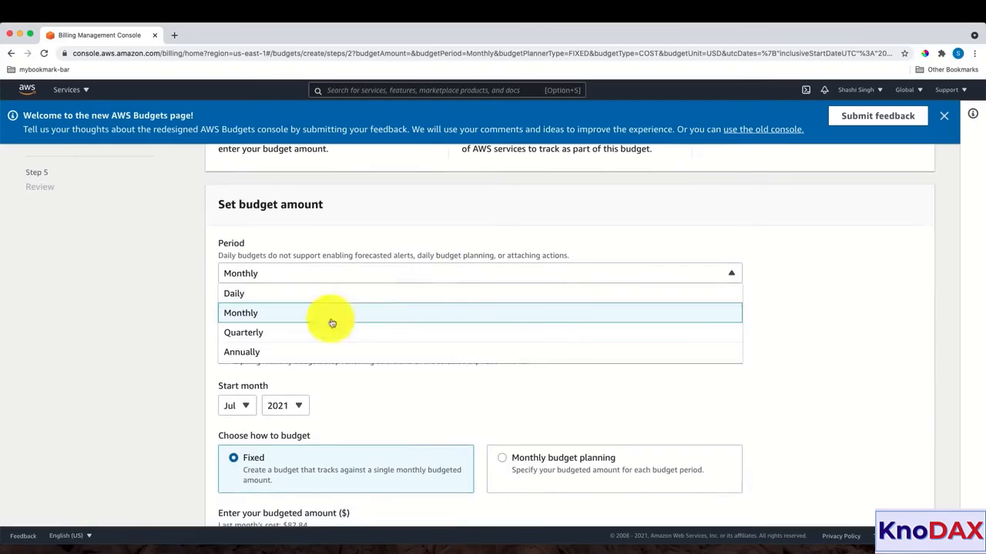
{"action": "left_click", "coordinate": [325, 349]}
{"action": "scroll", "coordinate": [657, 354], "scroll_direction": "down", "scroll_amount": 3}
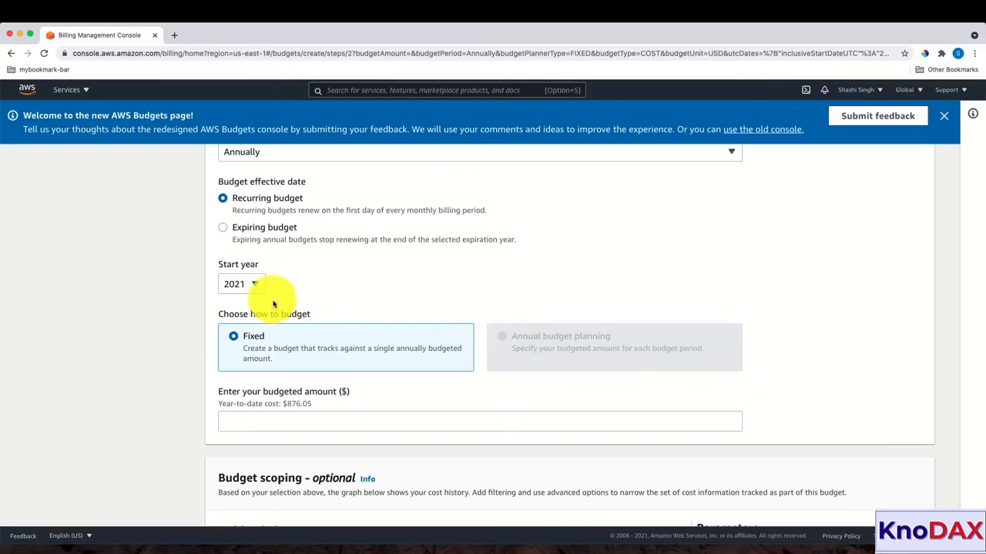
{"action": "left_click", "coordinate": [223, 227]}
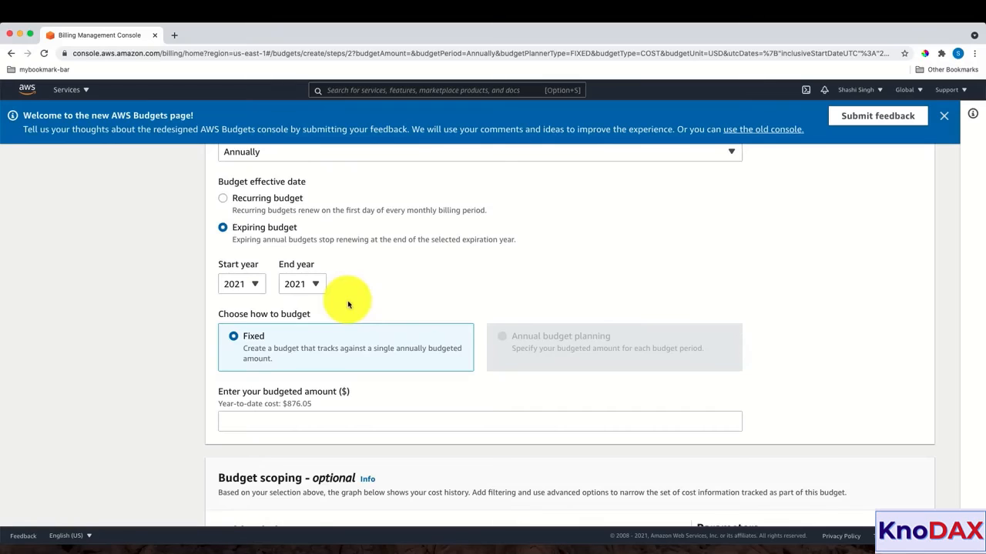
{"action": "scroll", "coordinate": [348, 305], "scroll_direction": "down", "scroll_amount": 3}
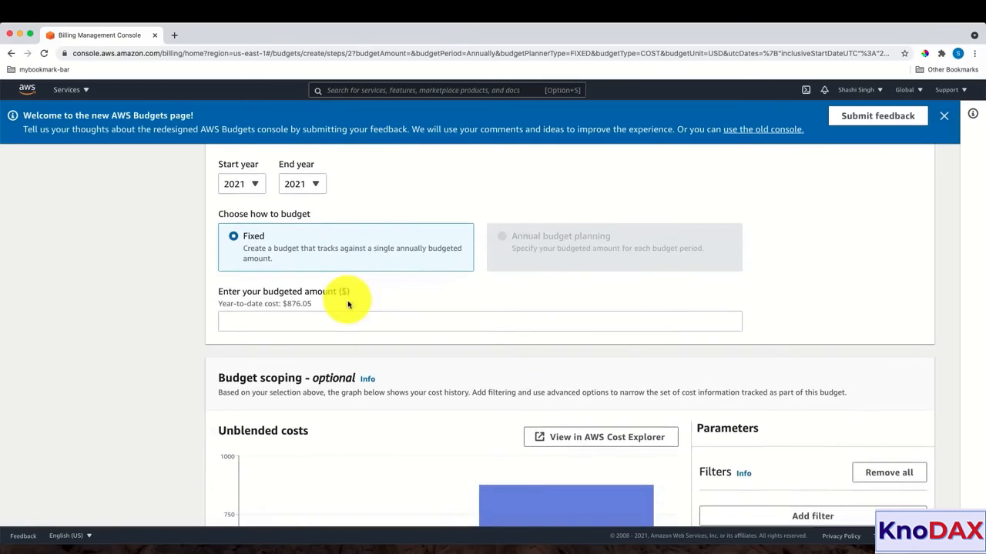
{"action": "scroll", "coordinate": [348, 305], "scroll_direction": "down", "scroll_amount": 1}
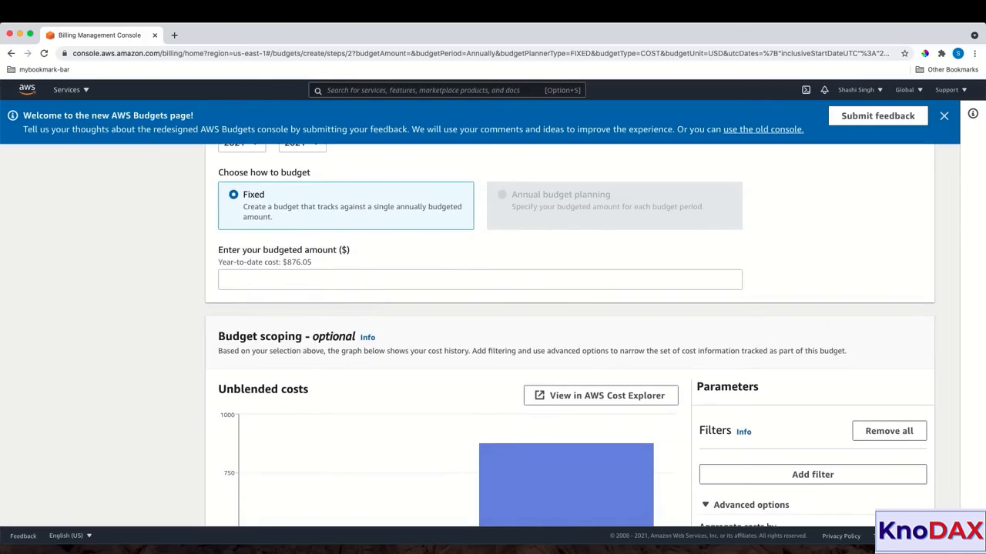
Step: Set the budgeted amount to $15 and name it 'AWS Cert Prep Annual Budget'
{"action": "left_click", "coordinate": [227, 278]}
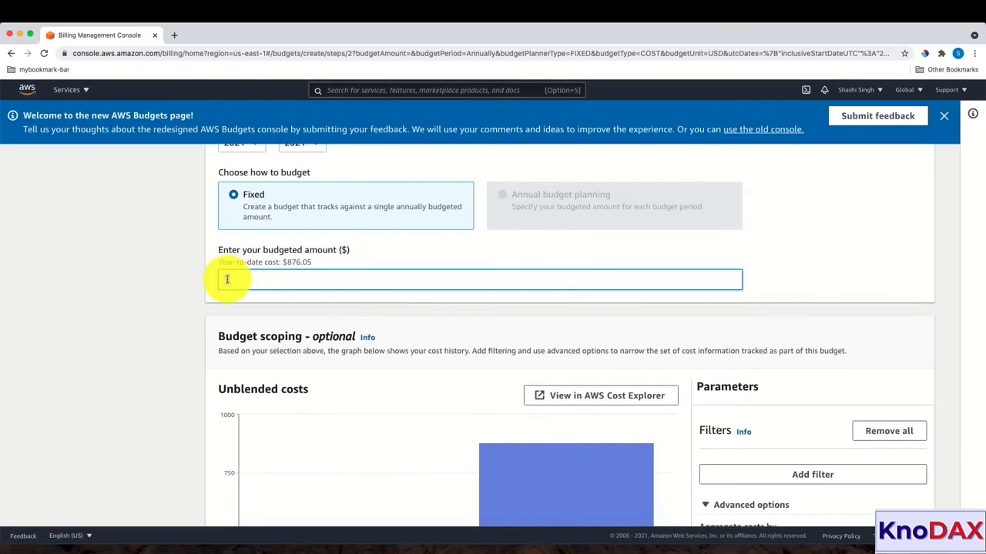
{"action": "type", "text": "15"}
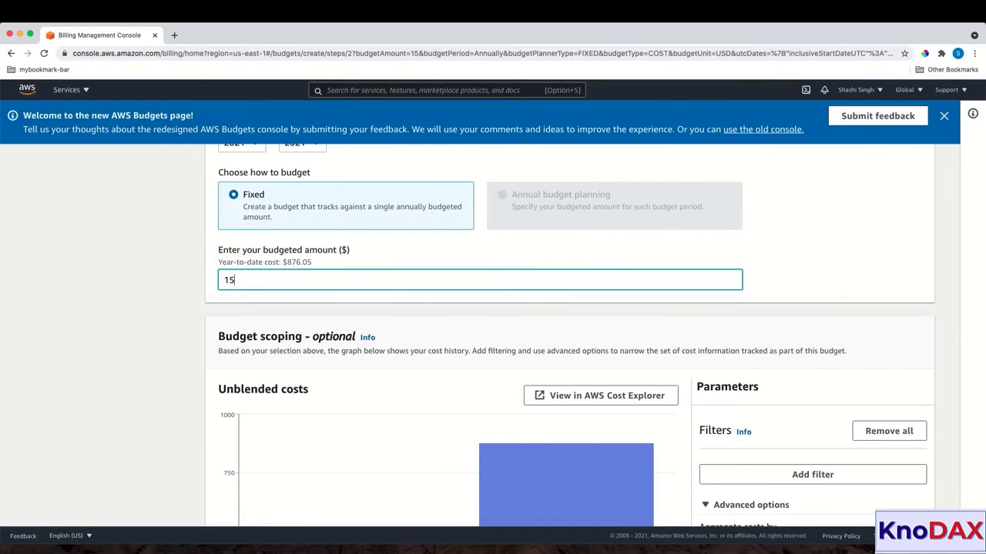
{"action": "scroll", "coordinate": [573, 330], "scroll_direction": "down", "scroll_amount": 5}
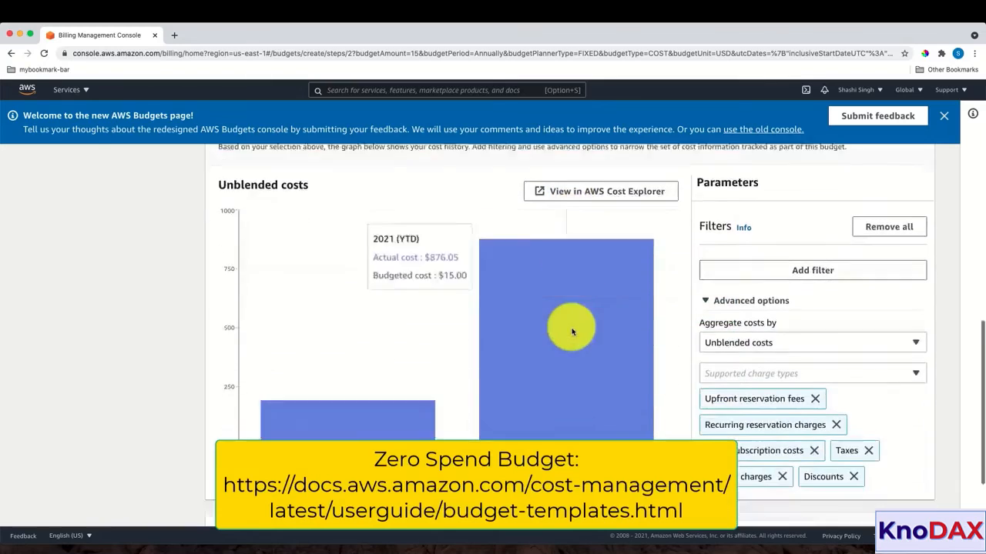
{"action": "left_click", "coordinate": [293, 433]}
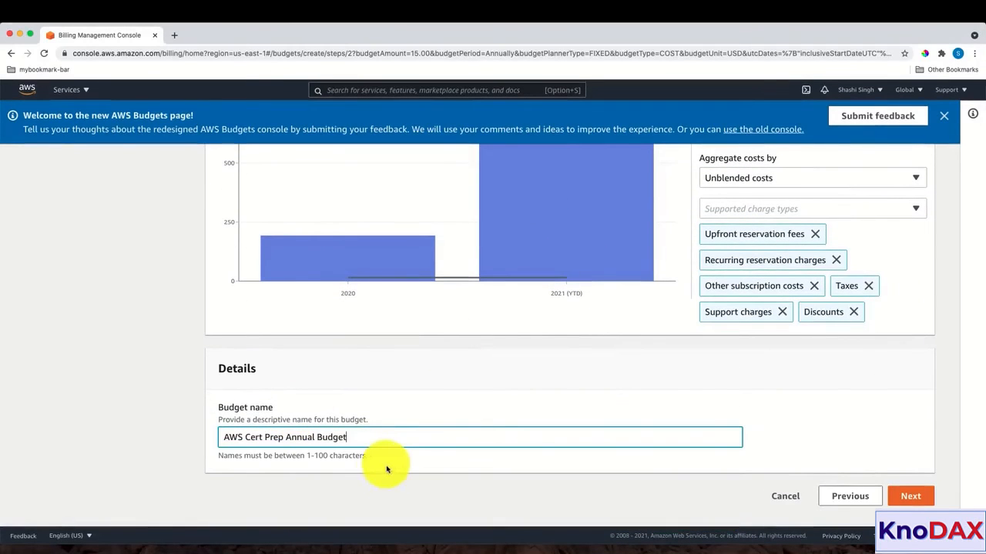
Step: Add an alert with an 80% actual-cost threshold
{"action": "left_click", "coordinate": [911, 496]}
{"action": "left_click", "coordinate": [243, 237]}
{"action": "type", "text": "80"}
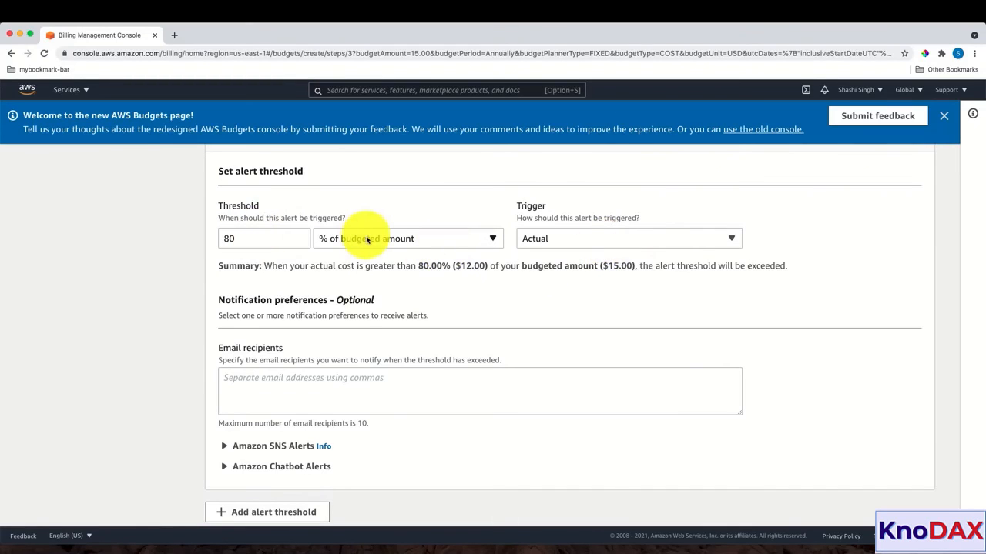
Step: Add an email recipient to the 80% alert and continue to Attach actions
{"action": "scroll", "coordinate": [401, 278], "scroll_direction": "down", "scroll_amount": 1}
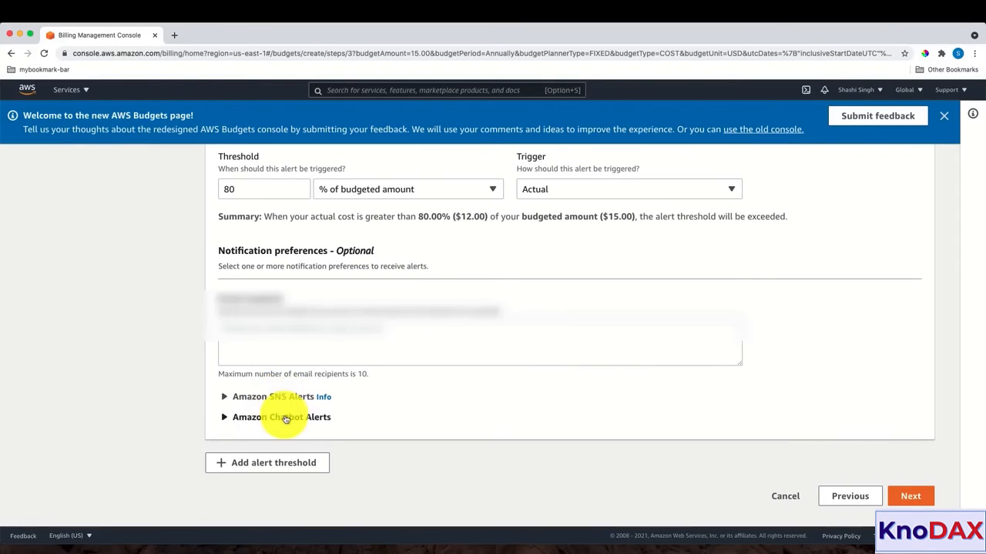
{"action": "left_click", "coordinate": [335, 337]}
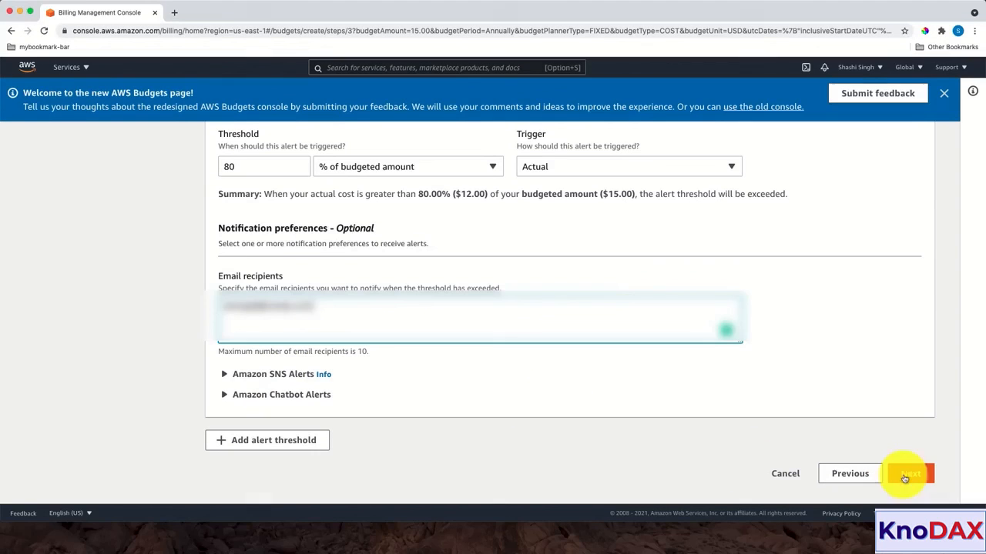
{"action": "left_click", "coordinate": [909, 496]}
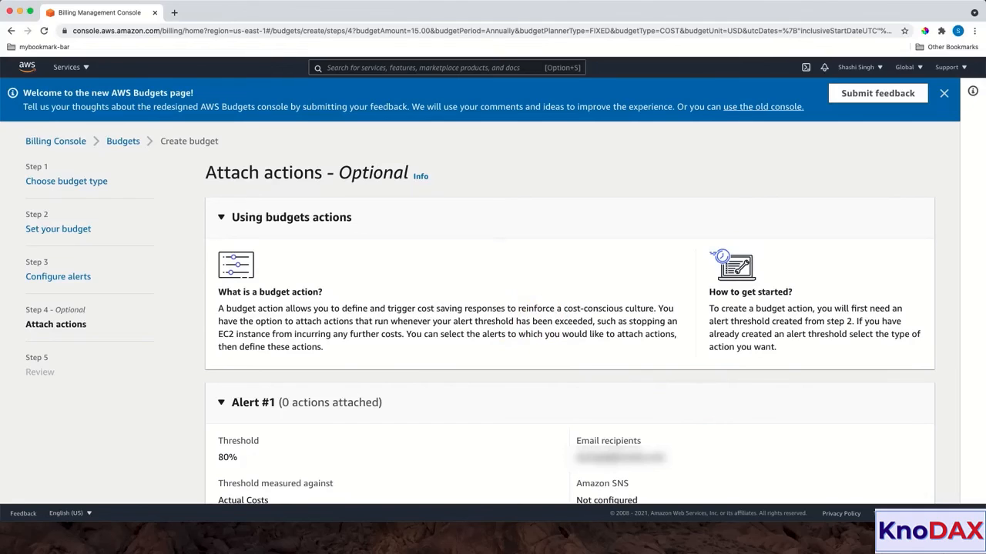
Step: Skip actions, review the settings and create the $15 'AWS Cert Prep Annual Budget'
{"action": "scroll", "coordinate": [359, 286], "scroll_direction": "down", "scroll_amount": 3}
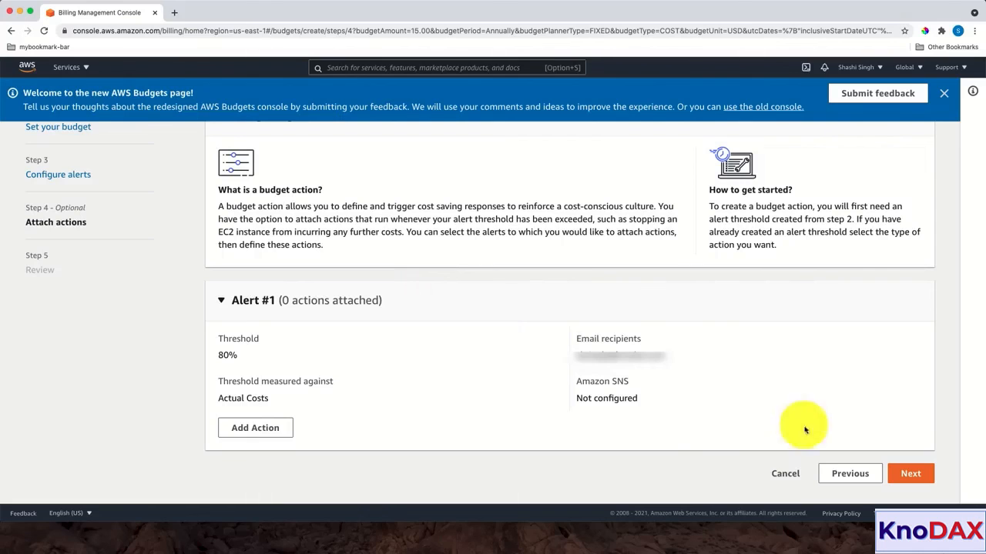
{"action": "left_click", "coordinate": [909, 475]}
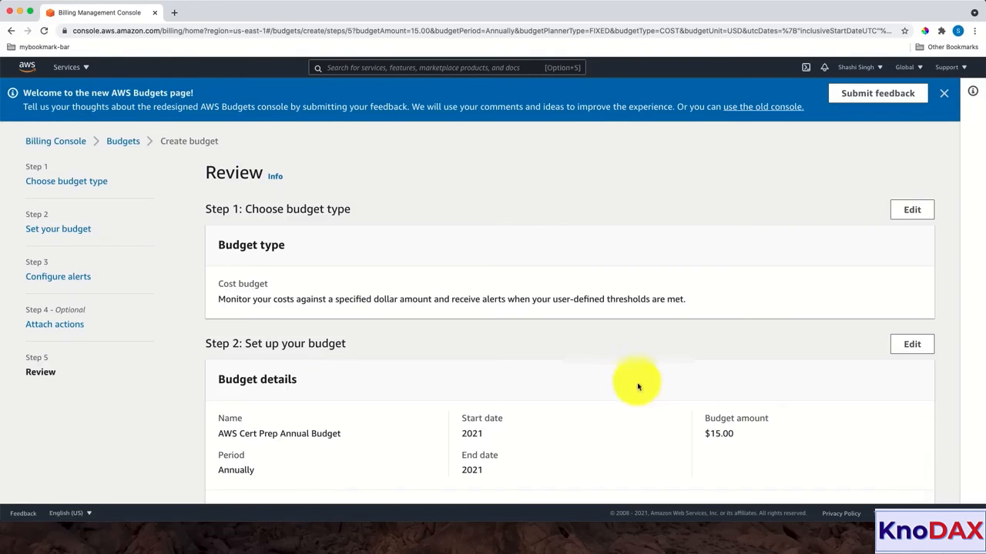
{"action": "scroll", "coordinate": [593, 371], "scroll_direction": "down", "scroll_amount": 4}
{"action": "scroll", "coordinate": [594, 373], "scroll_direction": "down", "scroll_amount": 5}
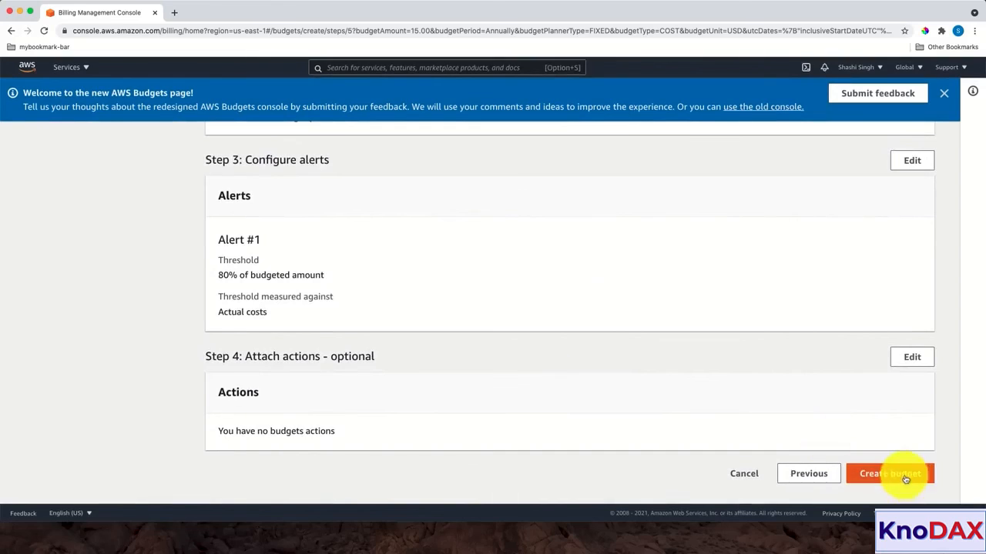
{"action": "left_click", "coordinate": [903, 475]}
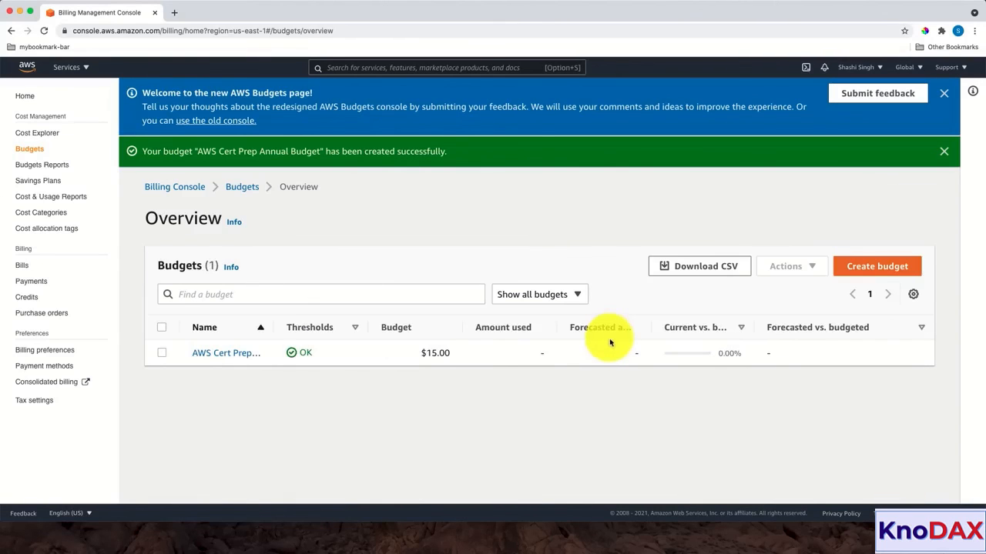